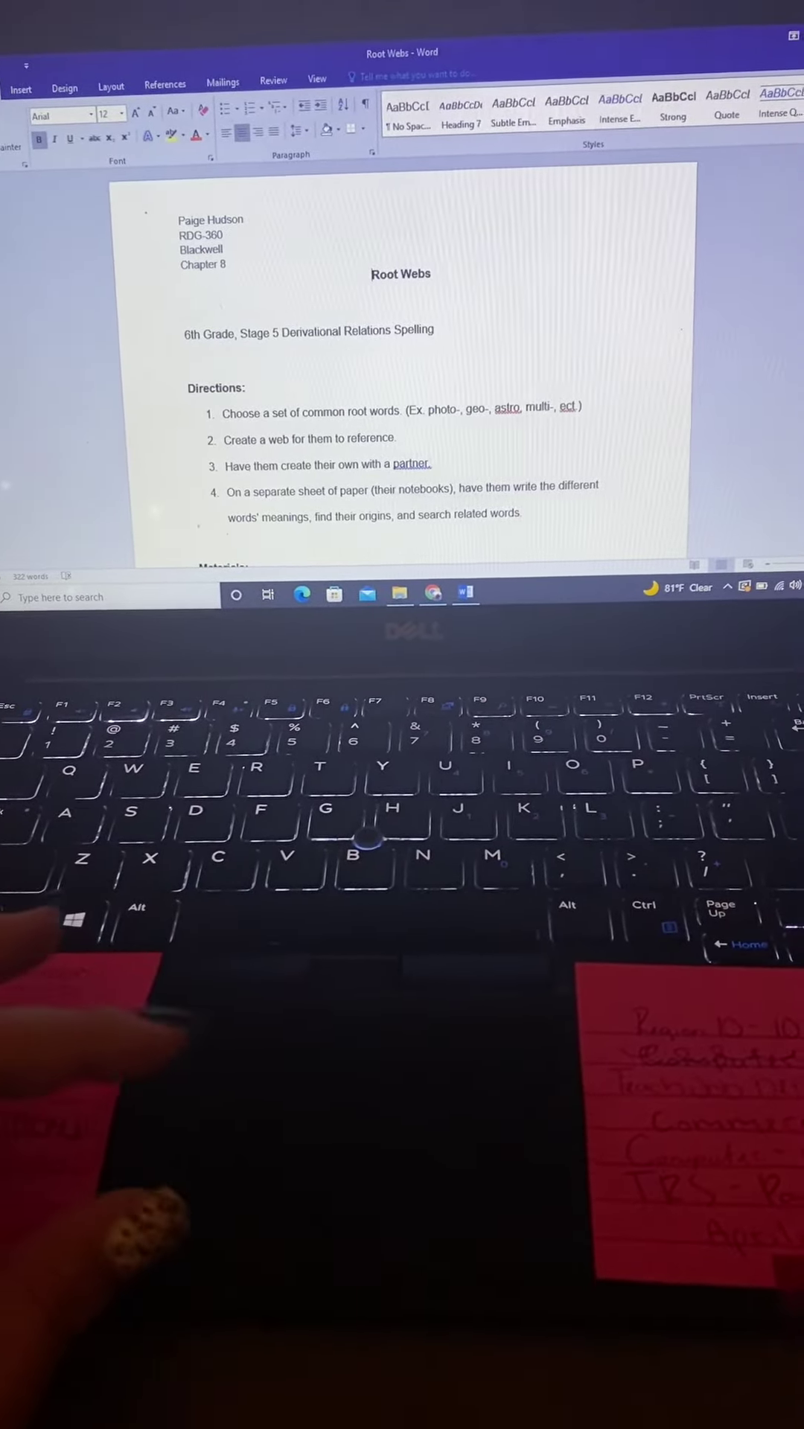
scroll(401, 335, down, 2)
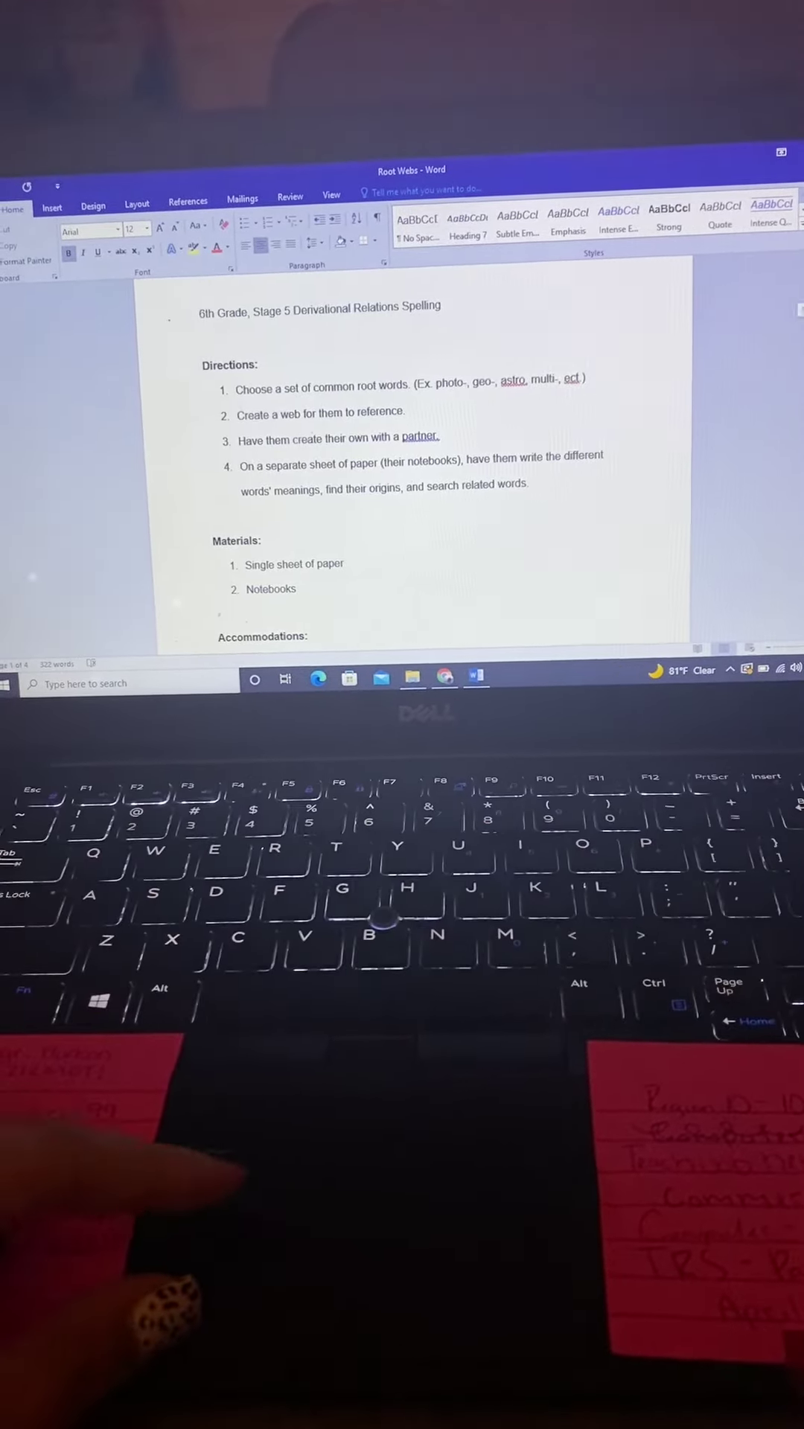
scroll(413, 480, down, 3)
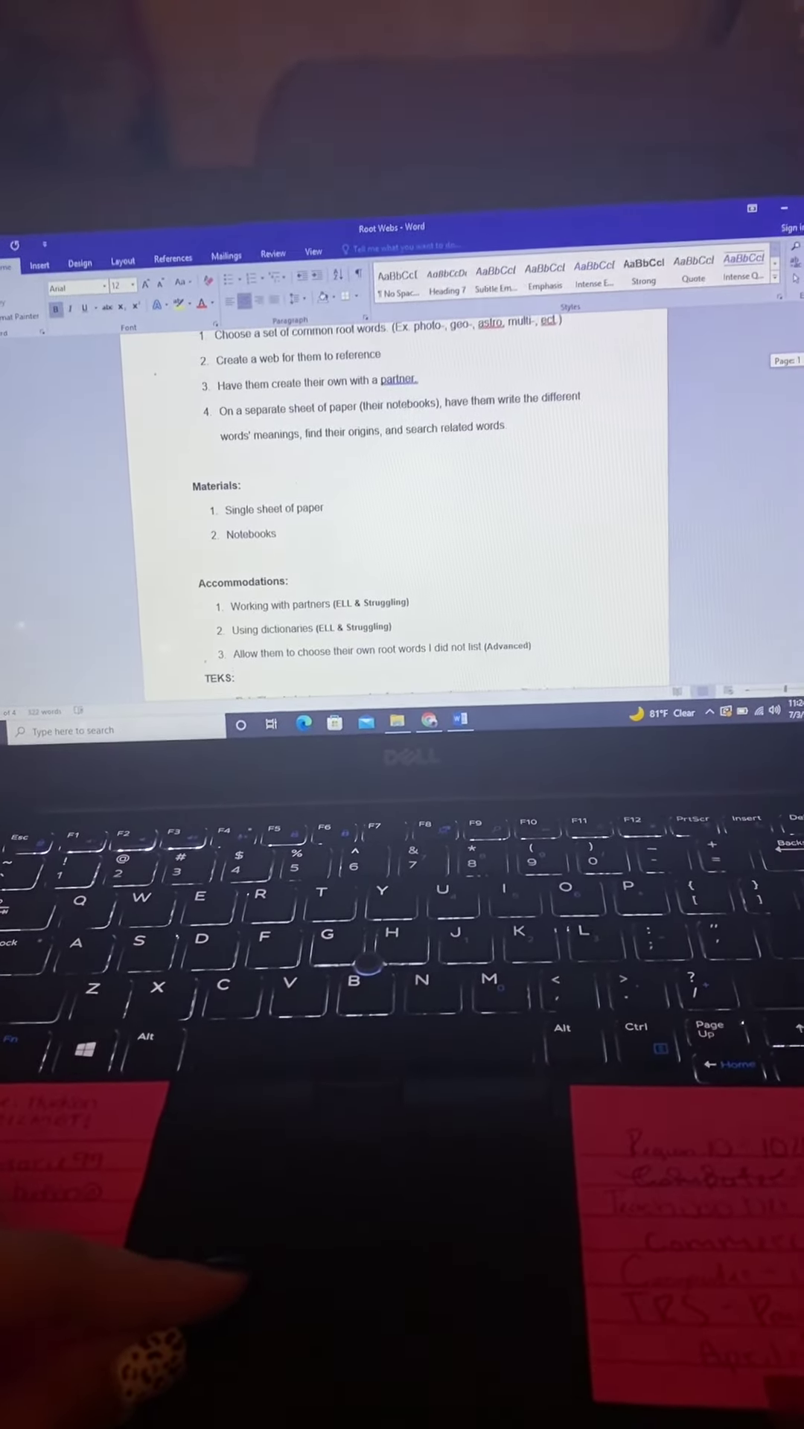
scroll(413, 502, down, 1)
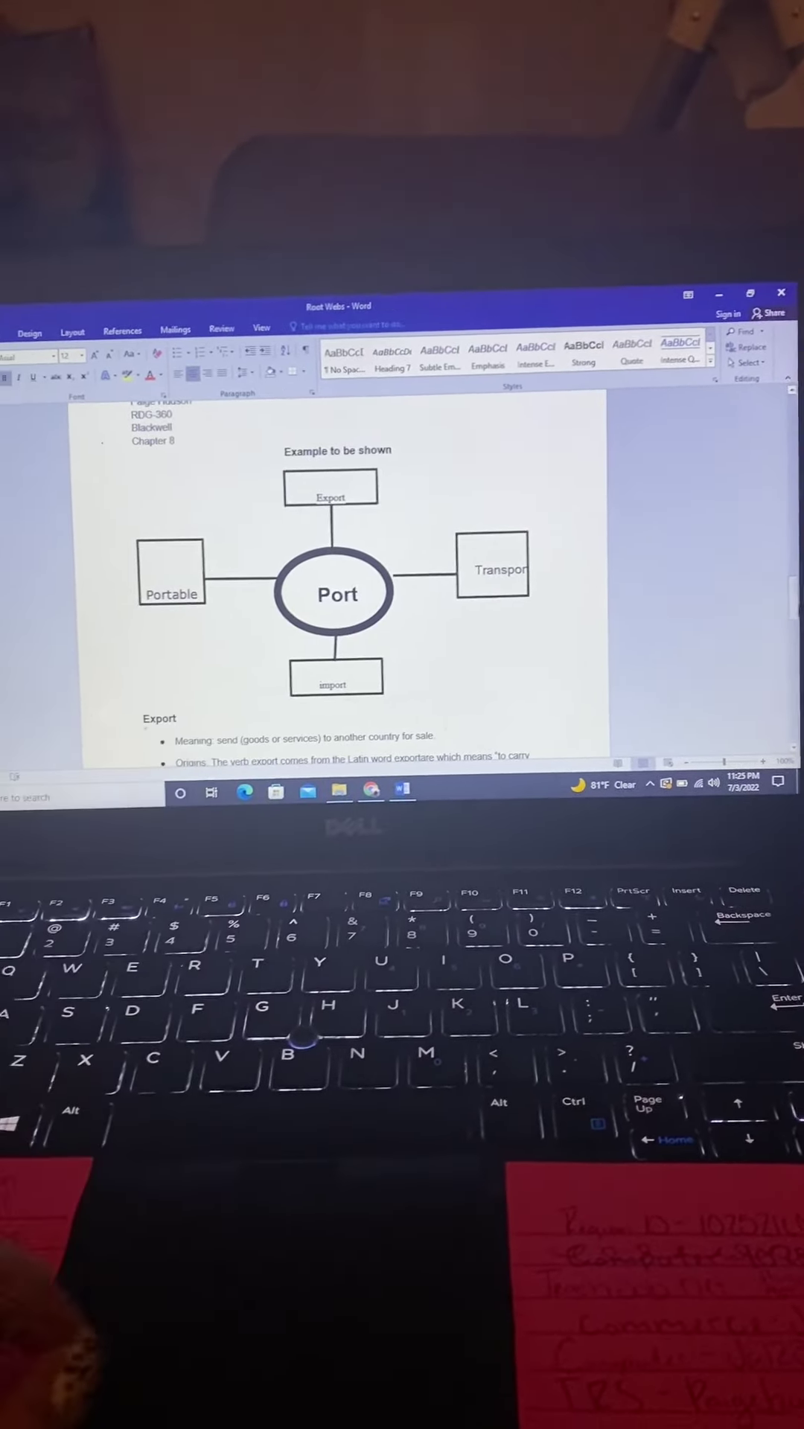
scroll(335, 581, down, 5)
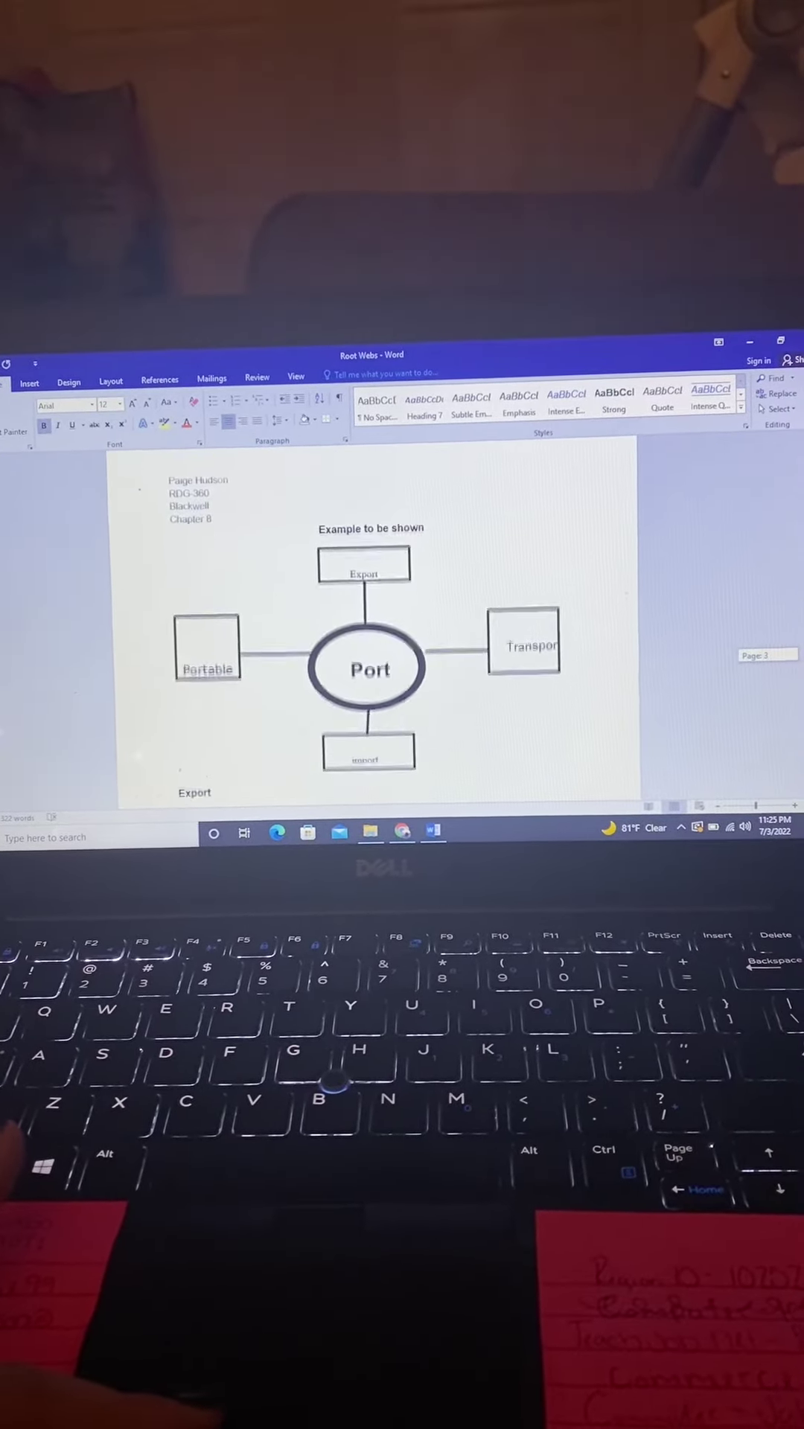
scroll(369, 636, down, 1)
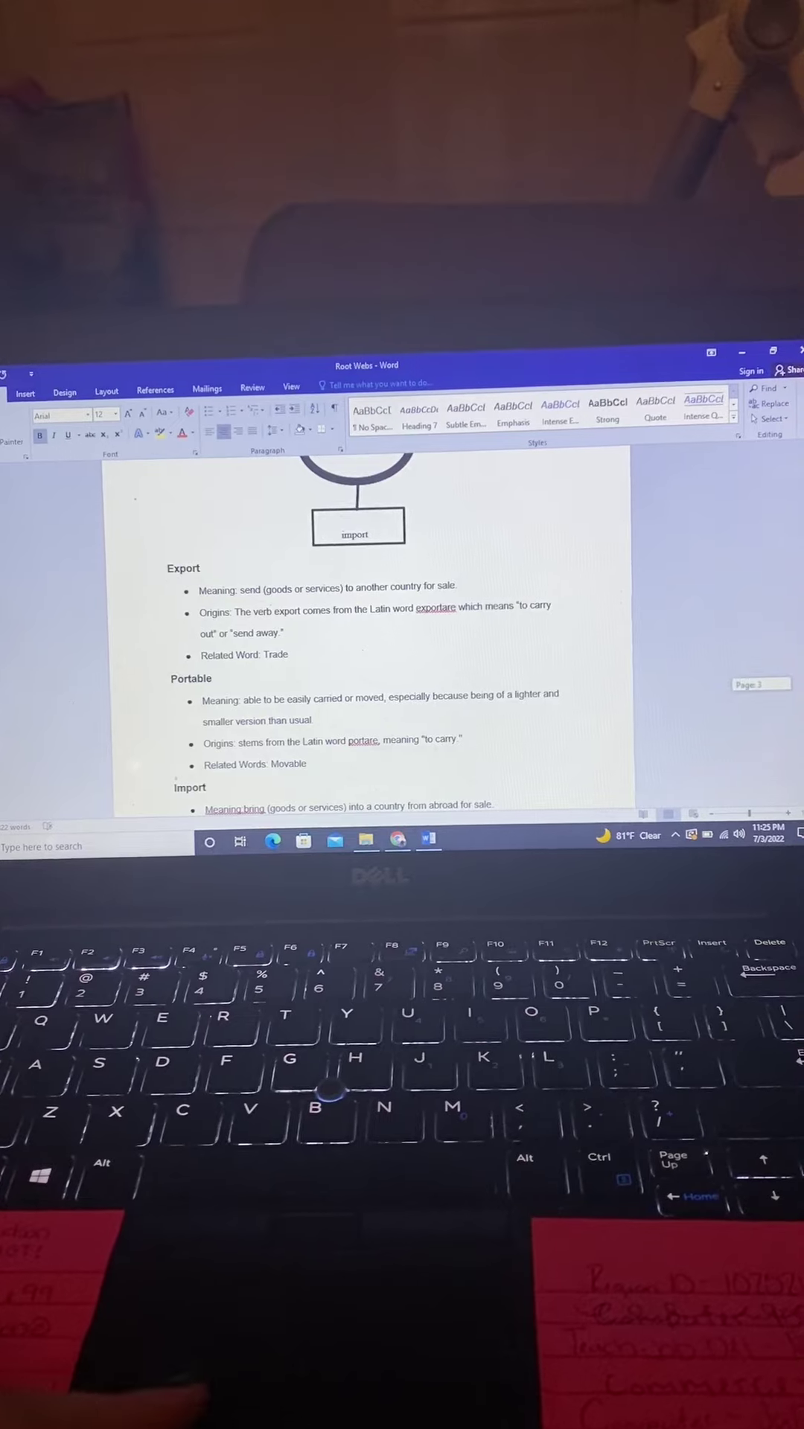
scroll(369, 637, down, 1)
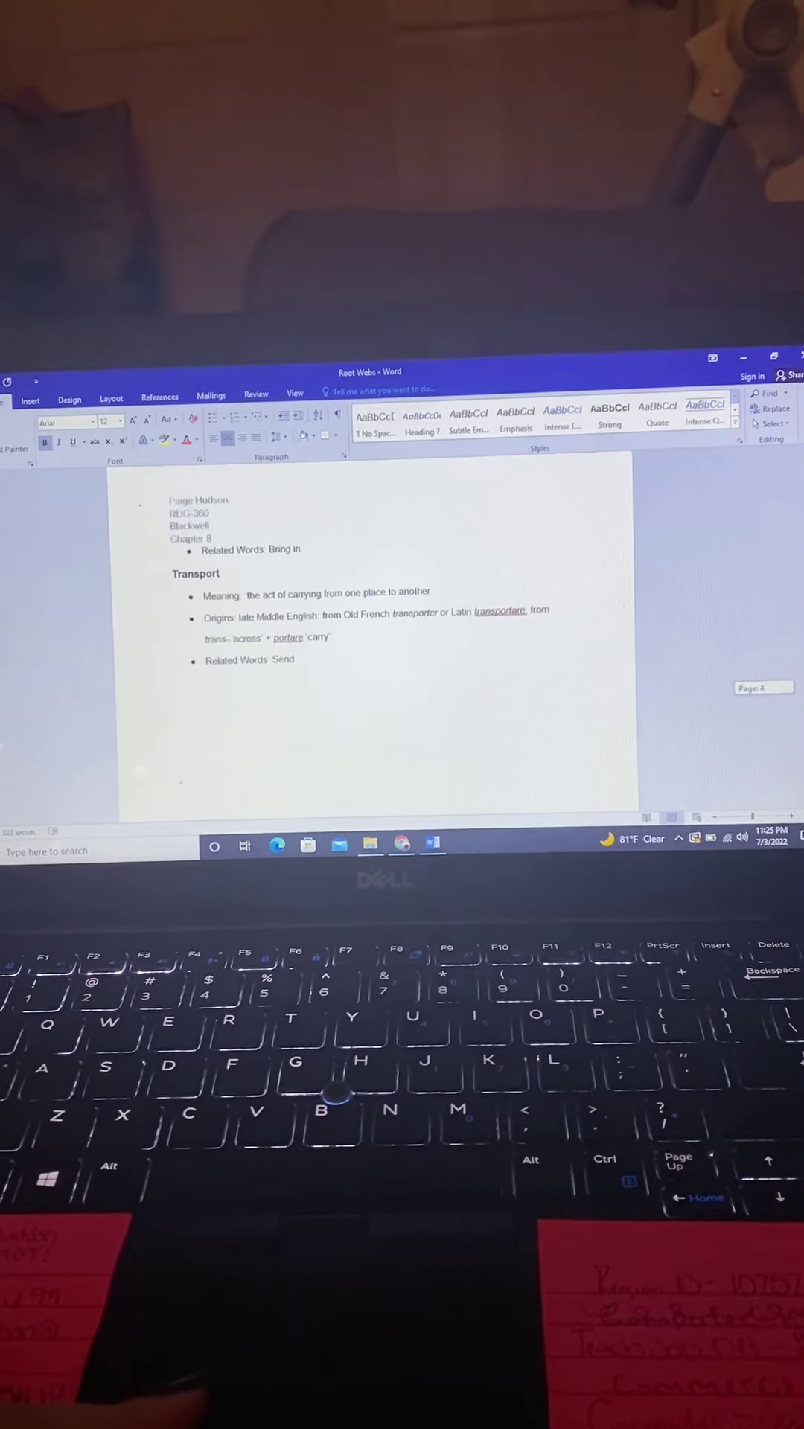